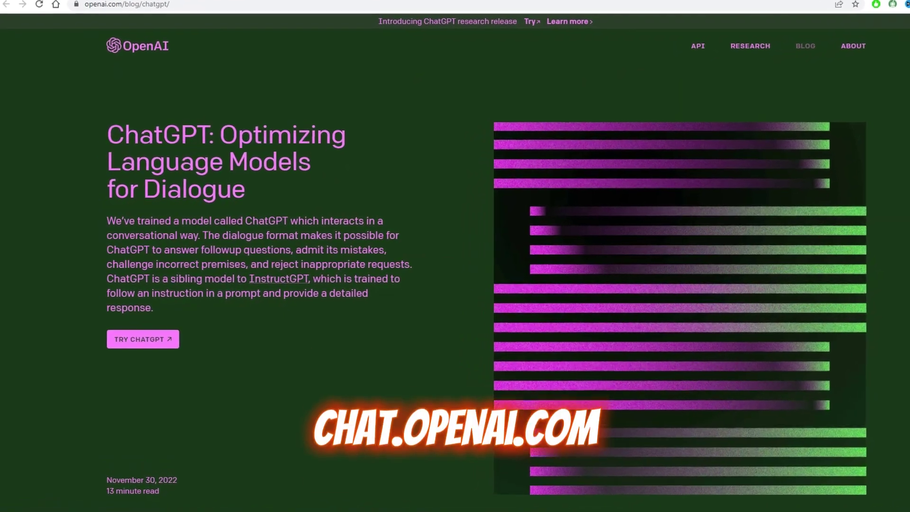
# Open ChatGPT and ask it to 'create a title for a storybook for kids'
pyautogui.click(143, 341)
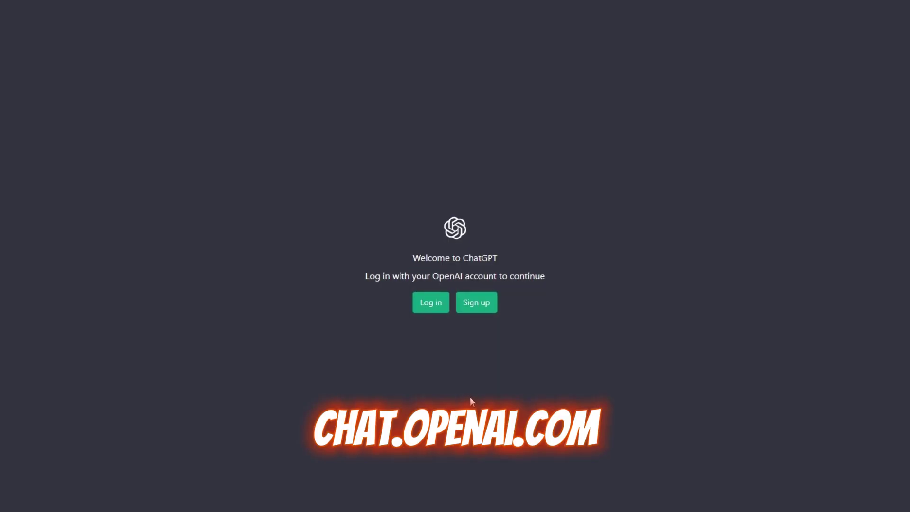
pyautogui.click(471, 311)
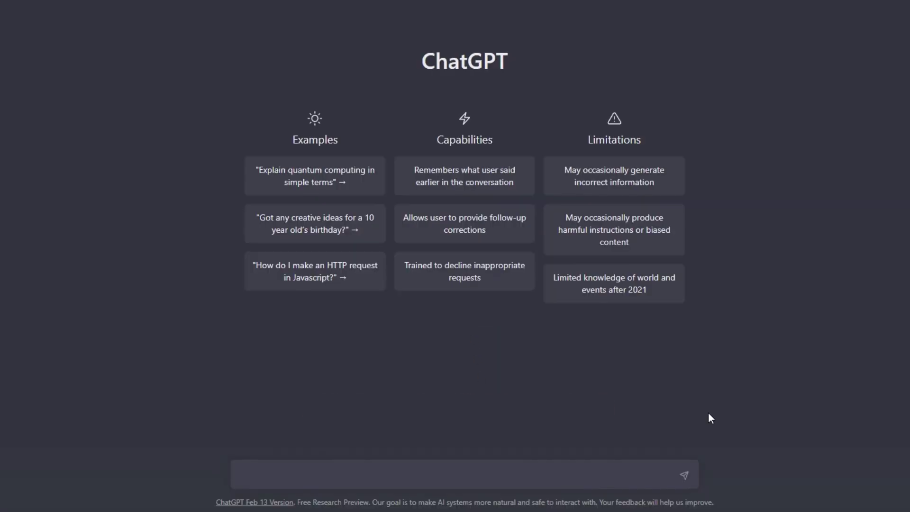
pyautogui.write('c')
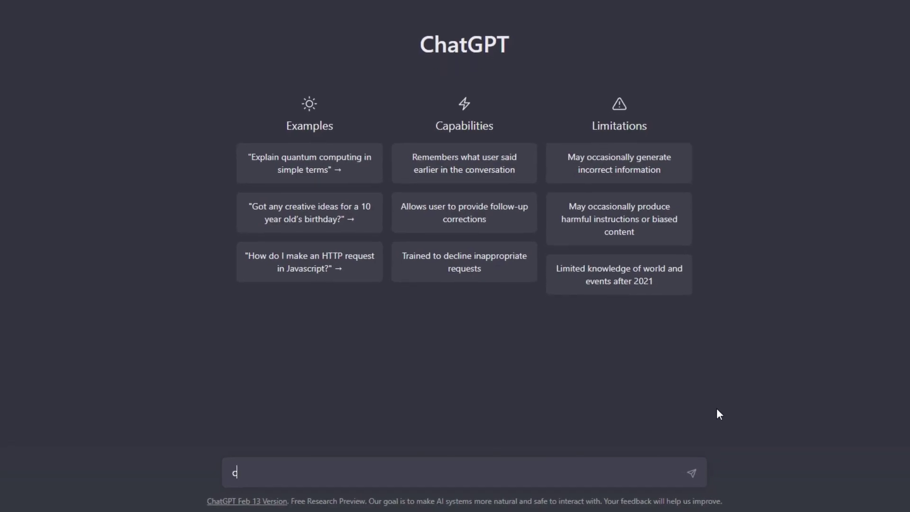
pyautogui.write('reate a title')
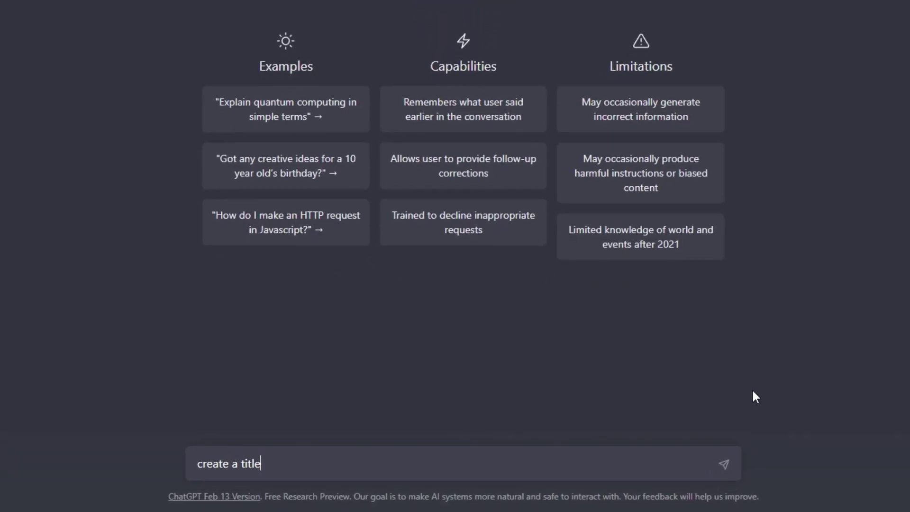
pyautogui.write(' for a storybook')
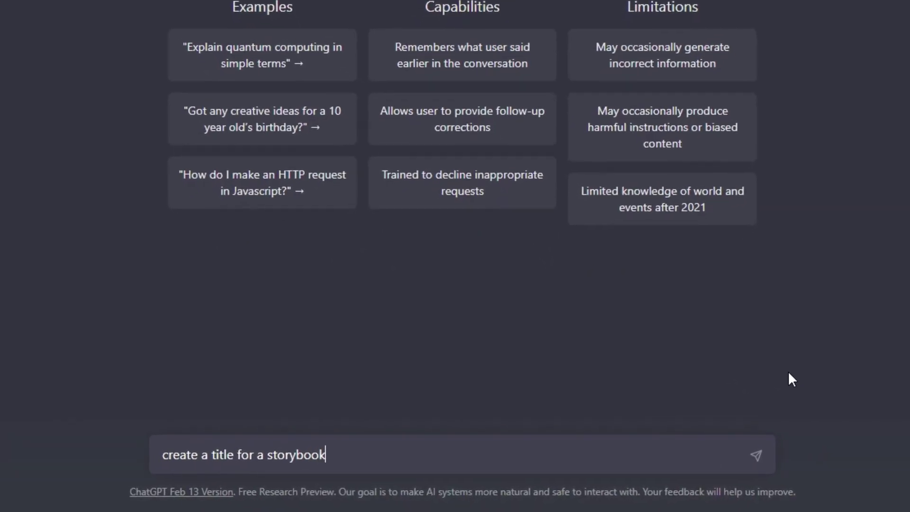
pyautogui.write(' for kids')
pyautogui.press('Return')
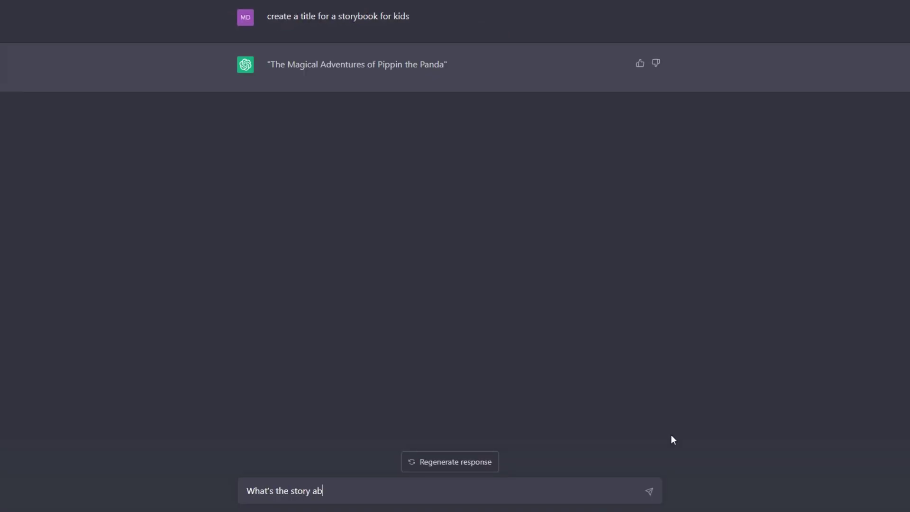
# Ask ChatGPT 'What's the story about?', then request a chapter outline
pyautogui.write('?')
pyautogui.press('Return')
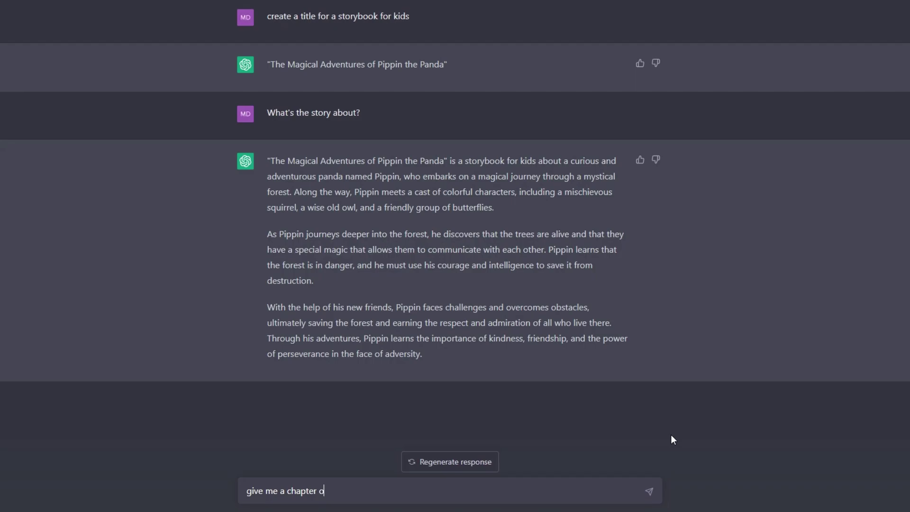
pyautogui.write('utline')
pyautogui.press('Return')
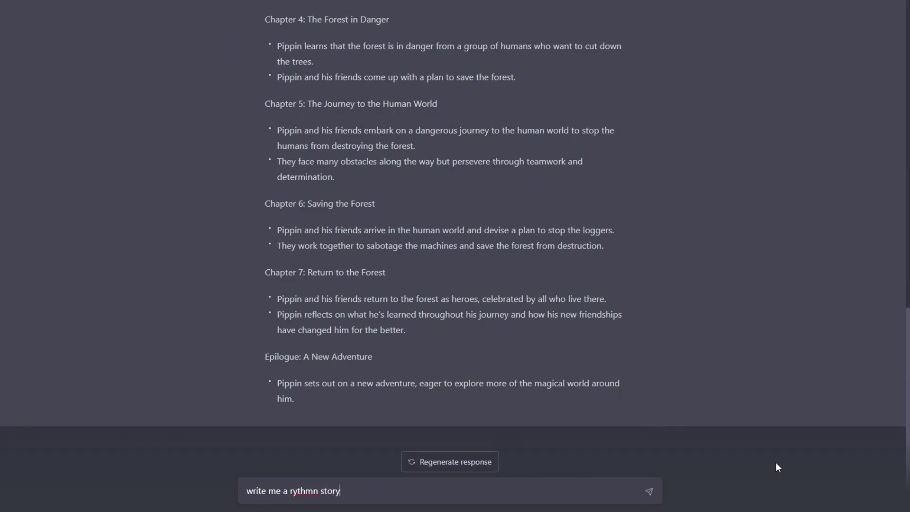
# Request a rhyming story from the chapter outline and scroll back up to review the outline
pyautogui.write('using this chapter outline')
pyautogui.press('Return')
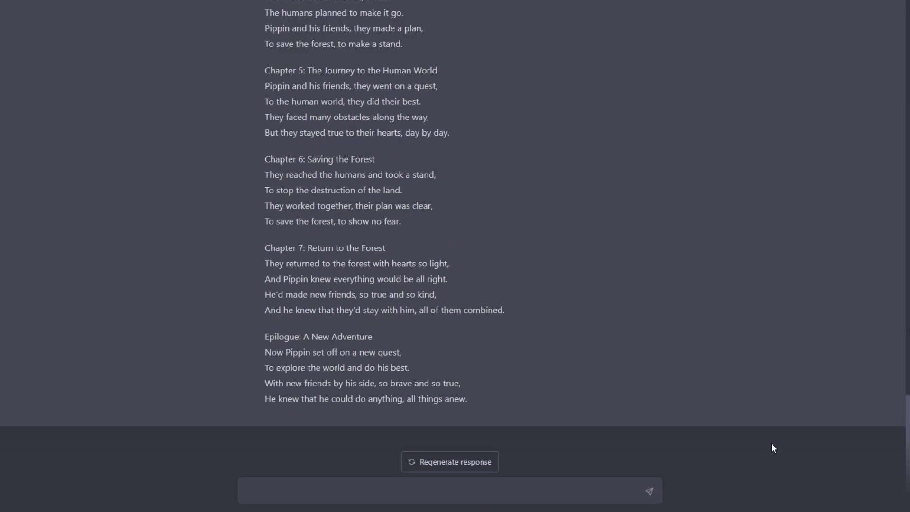
pyautogui.scroll(8, 771, 448)
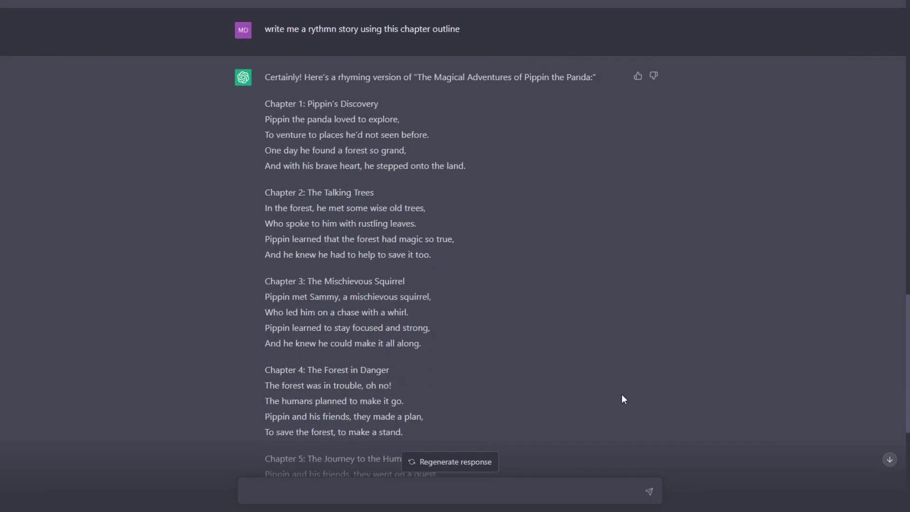
pyautogui.scroll(15, 676, 319)
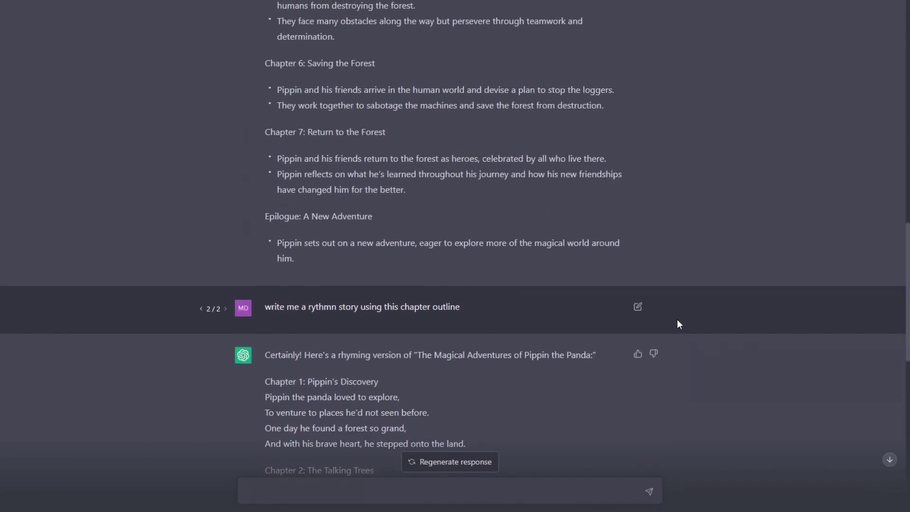
pyautogui.scroll(3, 678, 319)
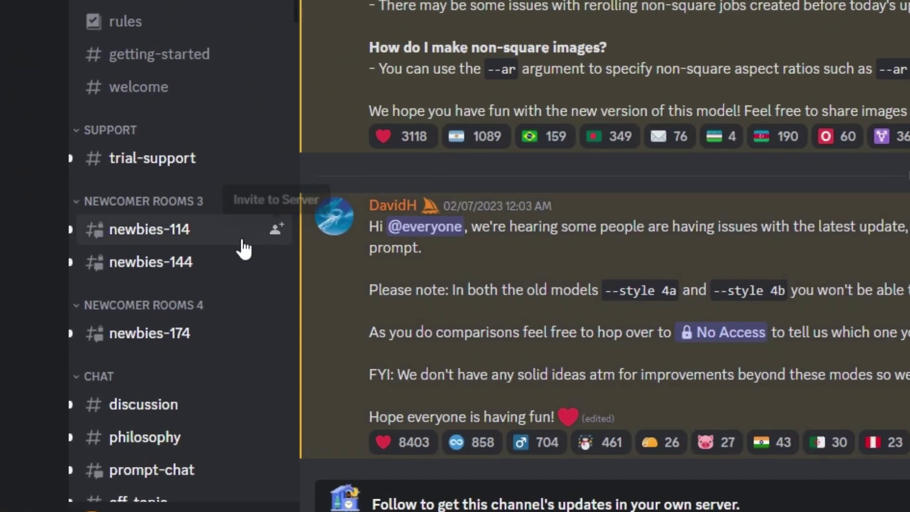
# In newbies-114, run /imagine with the pasted prompt 'We meet Pippin, a curious and adventurous panda'
pyautogui.moveTo(87, 339)
pyautogui.click(178, 242)
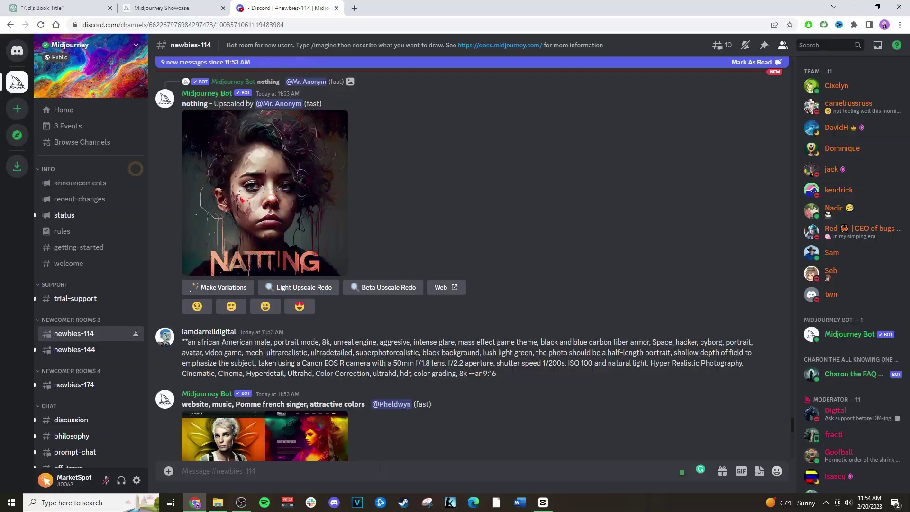
pyautogui.write('/imag')
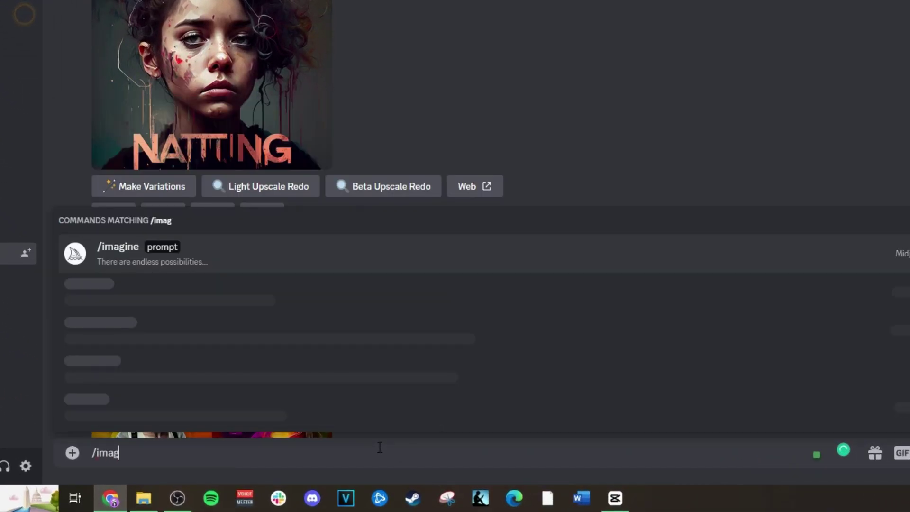
pyautogui.write('ine')
pyautogui.click(298, 401)
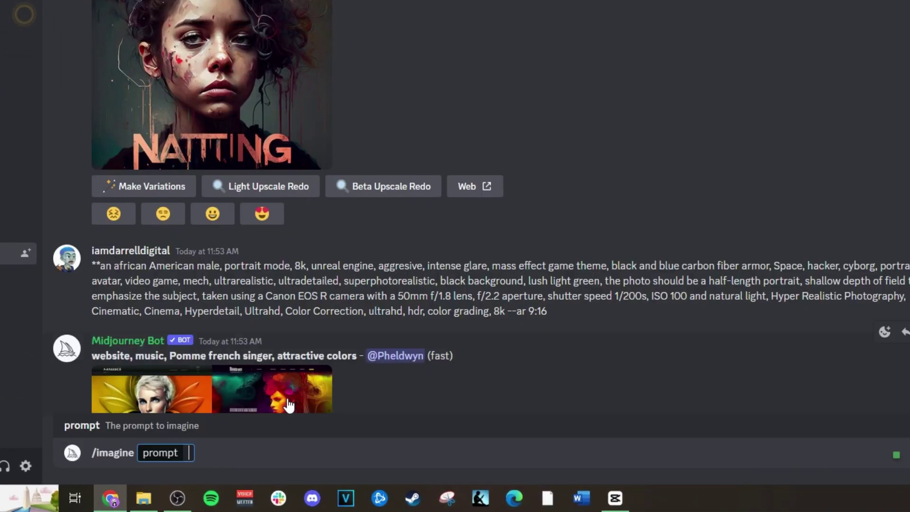
pyautogui.write('We meet Pippin, a curious and adventurous panda who loves to explore the world around him.')
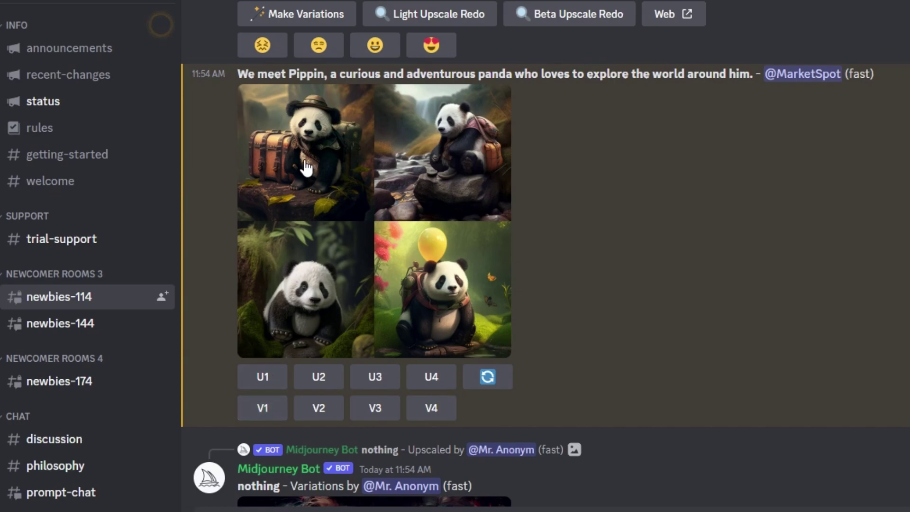
# Upscale the fourth image, the panda with the balloon, and view it enlarged
pyautogui.click(448, 385)
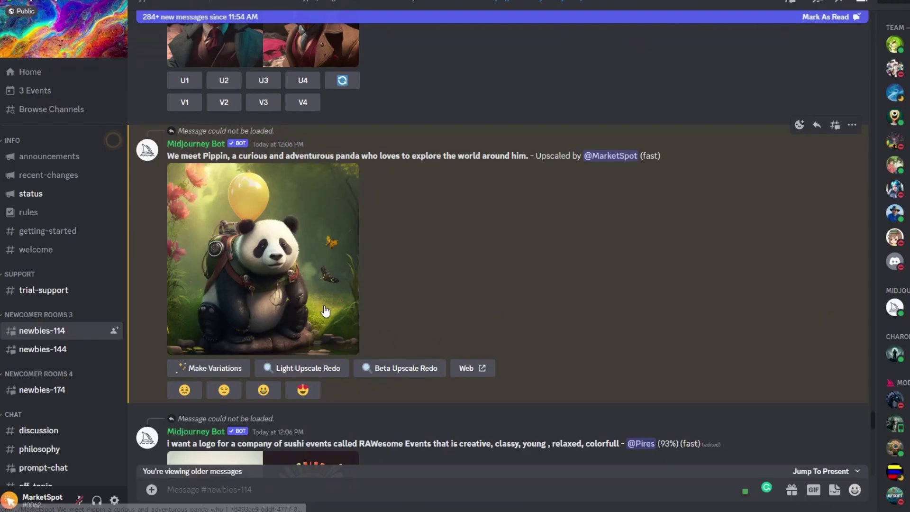
pyautogui.click(325, 311)
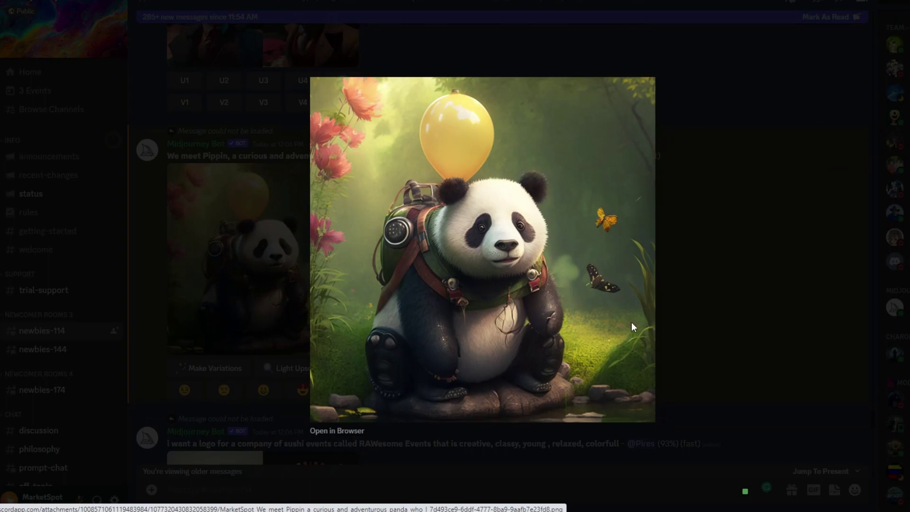
pyautogui.press('Escape')
# Run /imagine with the panda image link plus 'Pippin the panda discovers a mysterious forest and decides to venture inside.'
pyautogui.rightClick(332, 255)
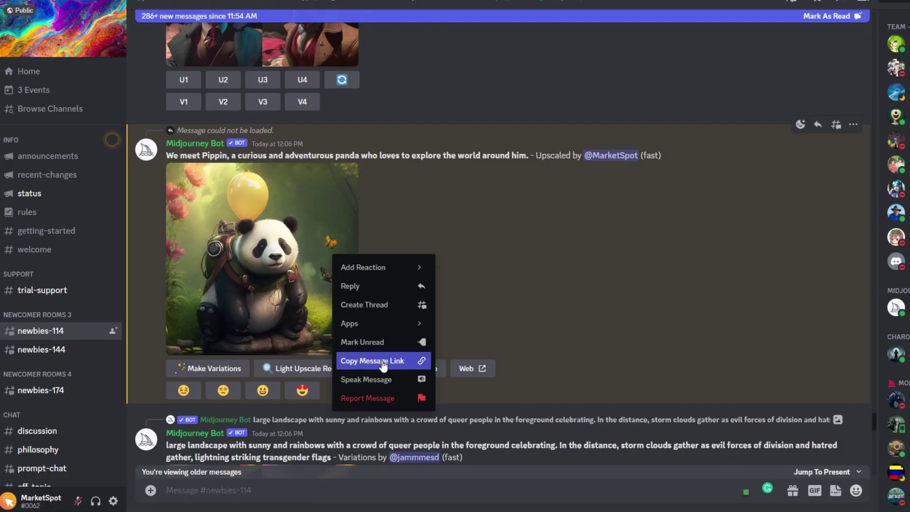
pyautogui.press('Escape')
pyautogui.write('/imagin')
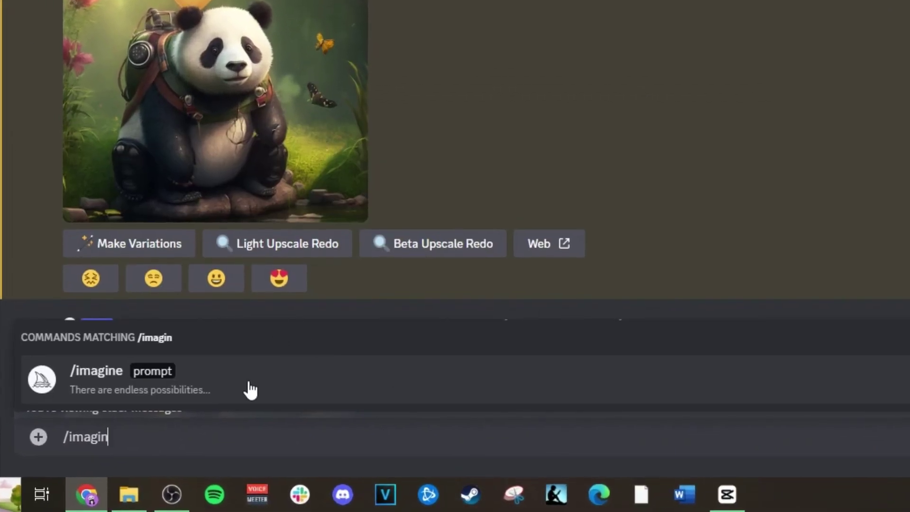
pyautogui.click(250, 390)
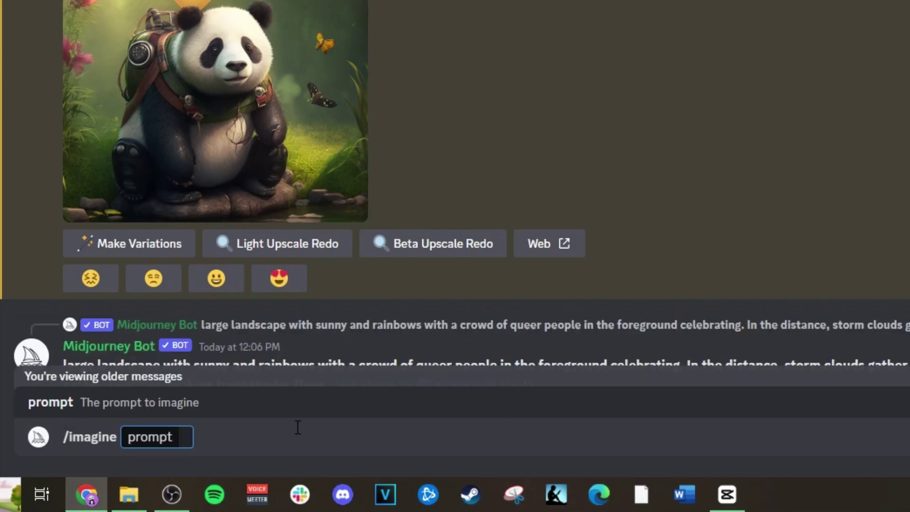
pyautogui.hotkey('ctrl', 'v')
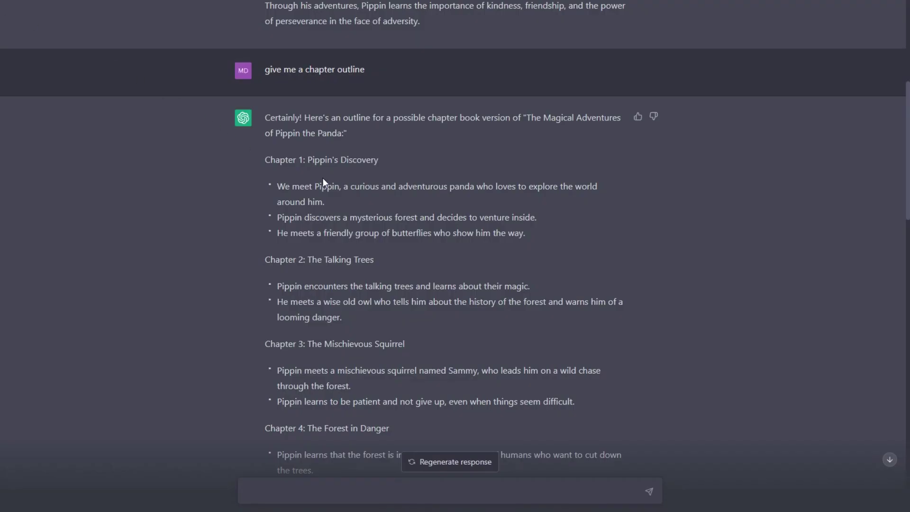
pyautogui.moveTo(559, 219); pyautogui.dragTo(275, 217)
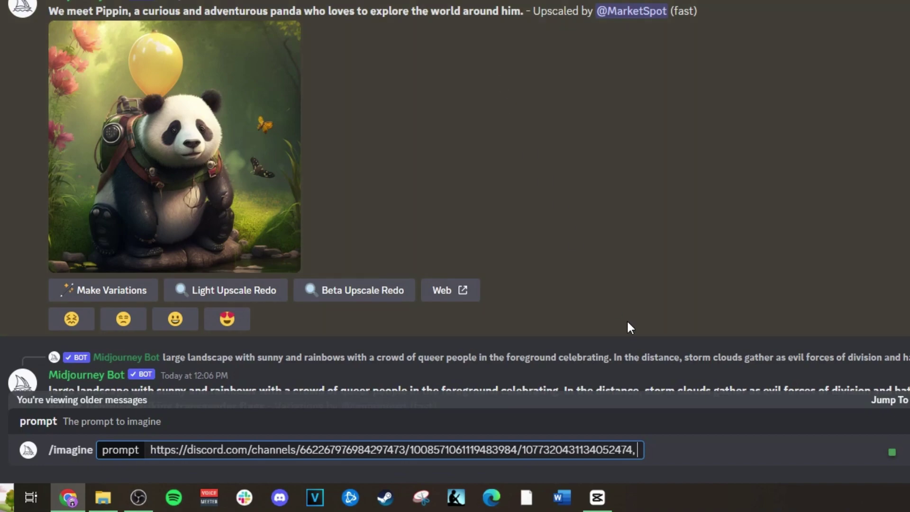
pyautogui.write('Pippin discovers a mysterious forest and decides to venture inside.')
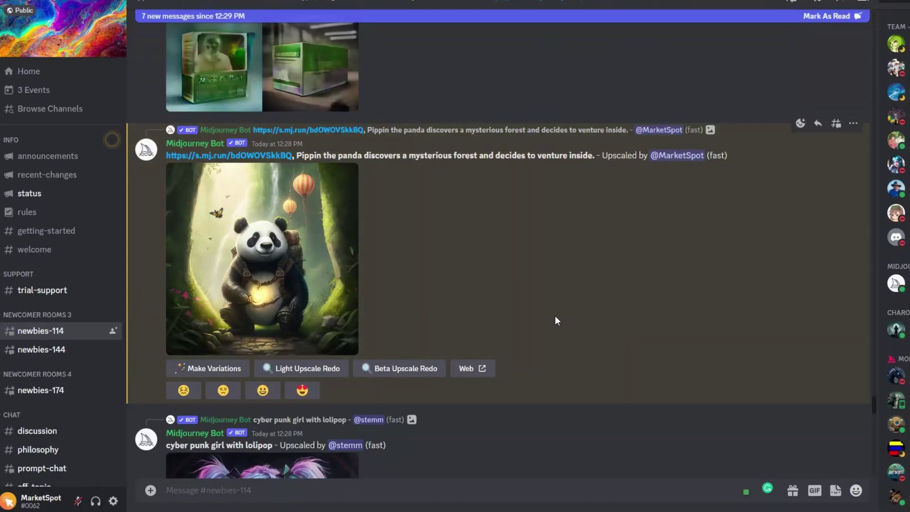
# Enlarge the forest panda illustration and save a copy of the image from its context menu
pyautogui.click(297, 297)
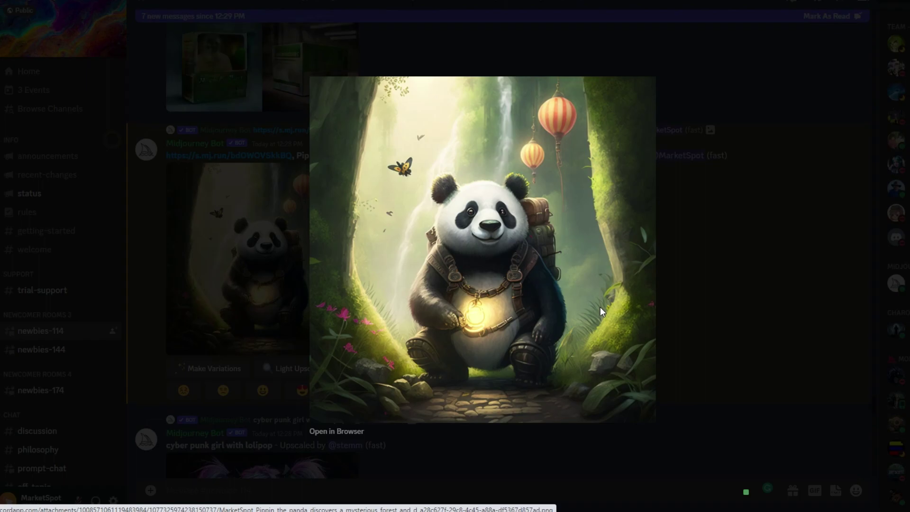
pyautogui.rightClick(604, 282)
pyautogui.click(630, 303)
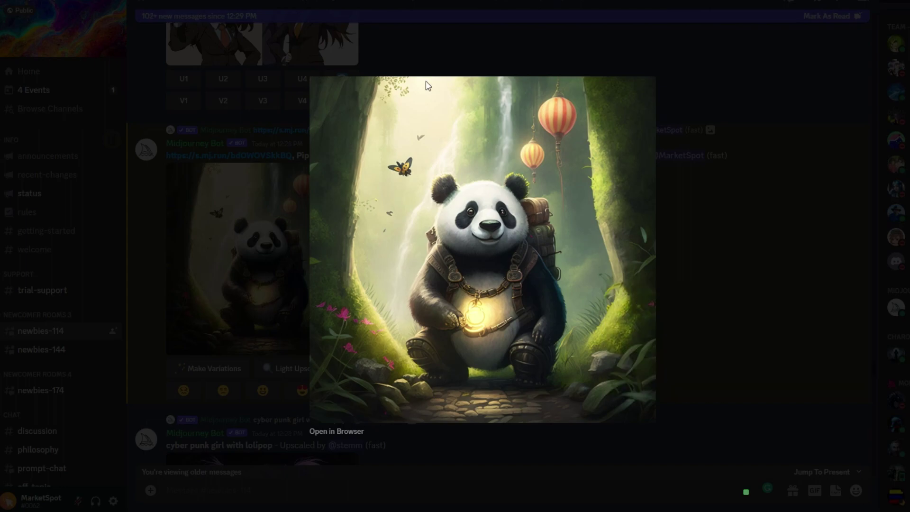
pyautogui.rightClick(570, 253)
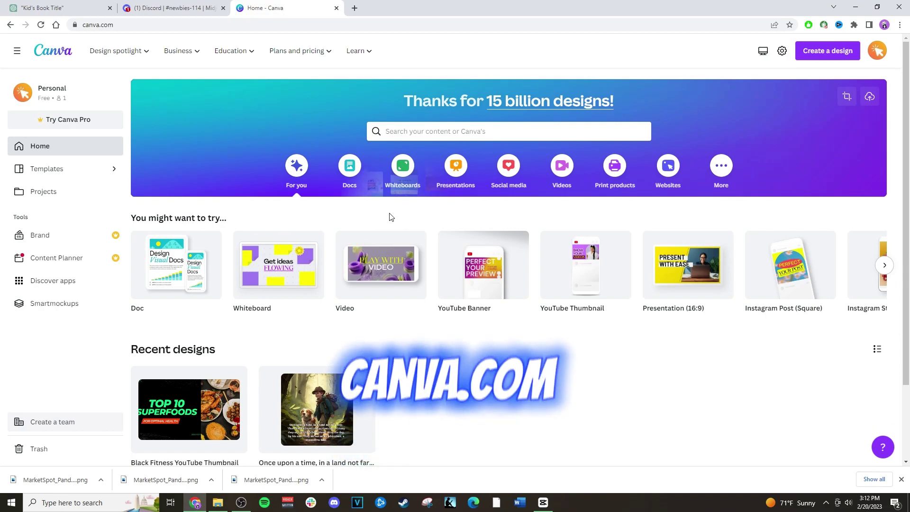
# Search Canva templates for 'storybook' and create a blank Story Book design
pyautogui.click(54, 169)
pyautogui.click(515, 50)
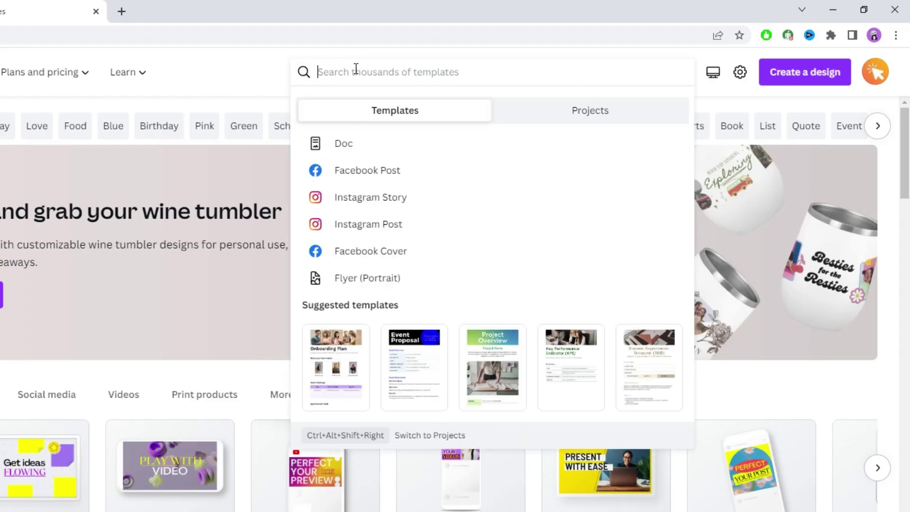
pyautogui.write('storybook')
pyautogui.click(519, 102)
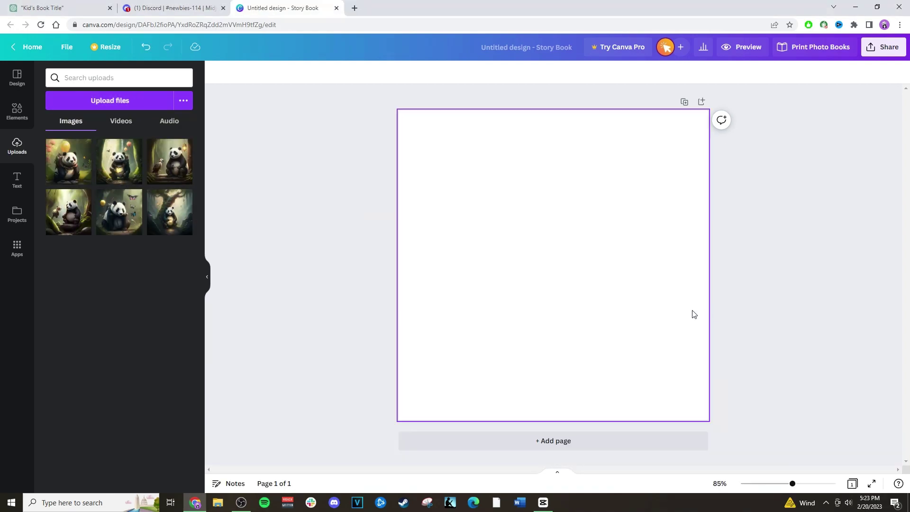
# Add the balloon panda upload and stretch it to fill the first page
pyautogui.click(75, 173)
pyautogui.moveTo(543, 261); pyautogui.dragTo(494, 214)
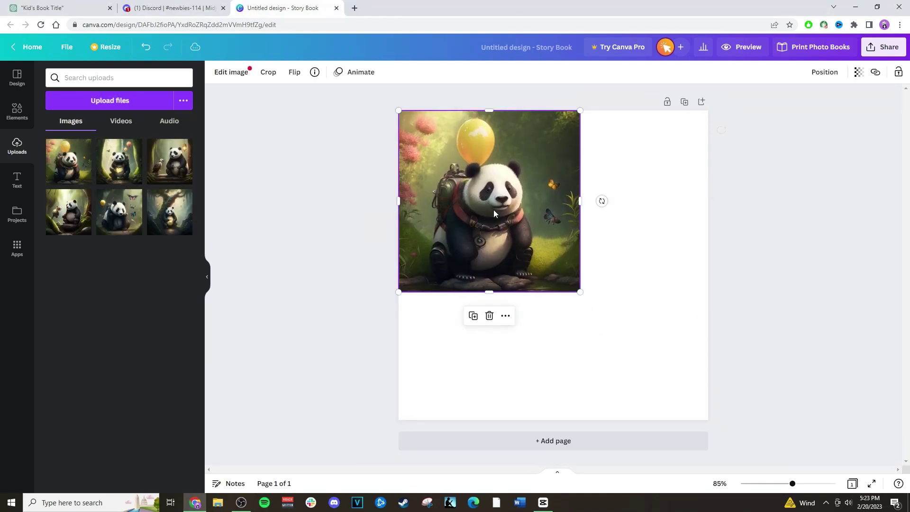
pyautogui.moveTo(579, 289); pyautogui.dragTo(709, 419)
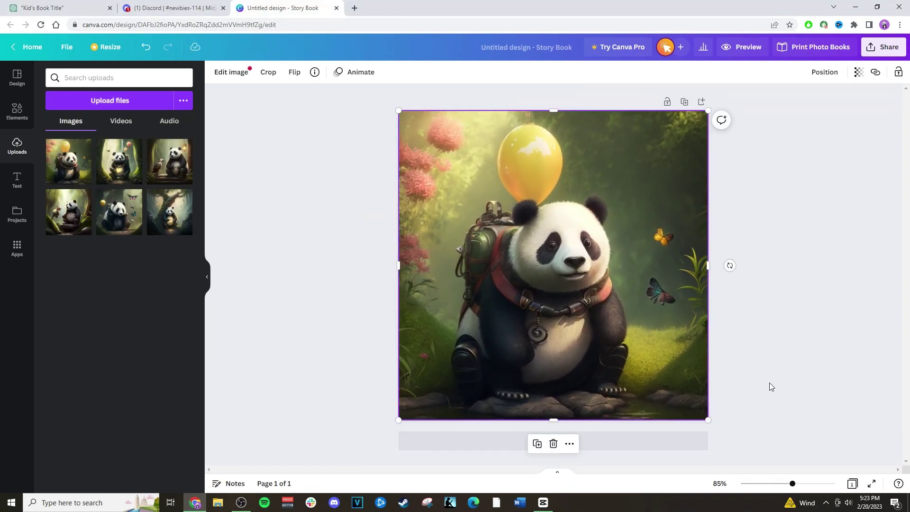
pyautogui.click(777, 380)
# Paste Chapter 1's opening rhyme from ChatGPT into a heading and shrink it to size 44
pyautogui.click(52, 8)
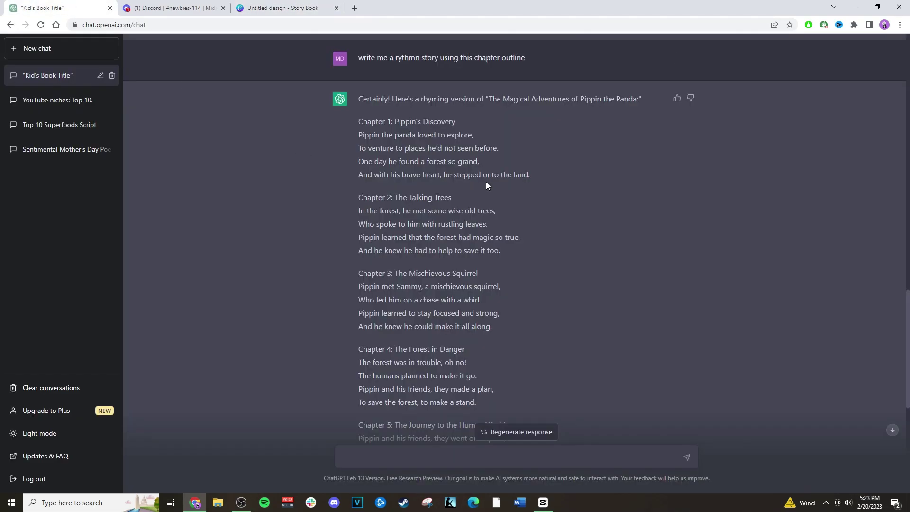
pyautogui.hotkey('ctrl', 'c')
pyautogui.hotkey('ctrl', '3')
pyautogui.doubleClick(513, 256)
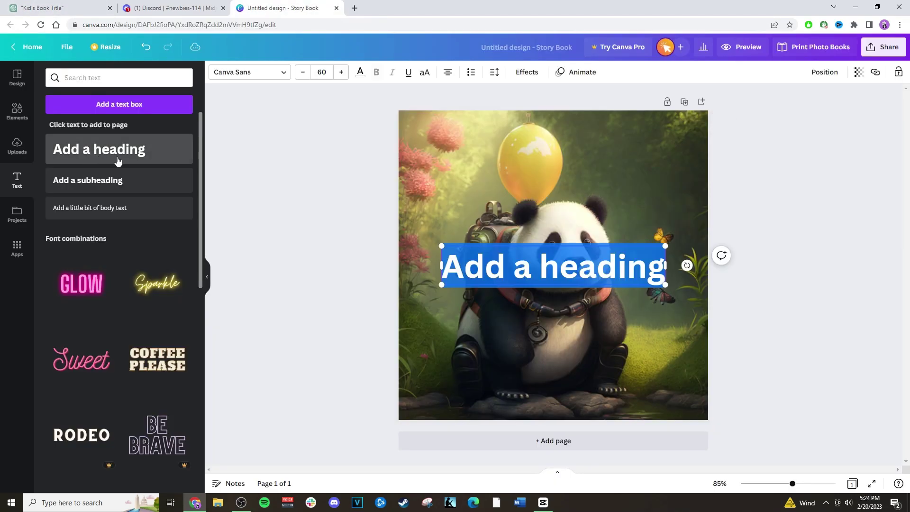
pyautogui.hotkey('ctrl', 'v')
pyautogui.moveTo(411, 259); pyautogui.dragTo(724, 471)
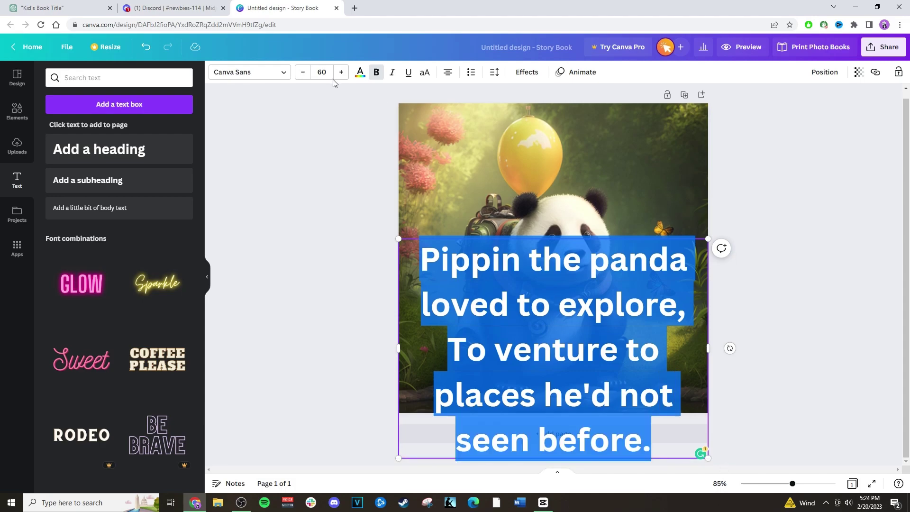
pyautogui.click(303, 72)
pyautogui.click(302, 73)
pyautogui.click(303, 72)
pyautogui.click(303, 72)
pyautogui.click(302, 72)
pyautogui.click(302, 72)
pyautogui.click(360, 72)
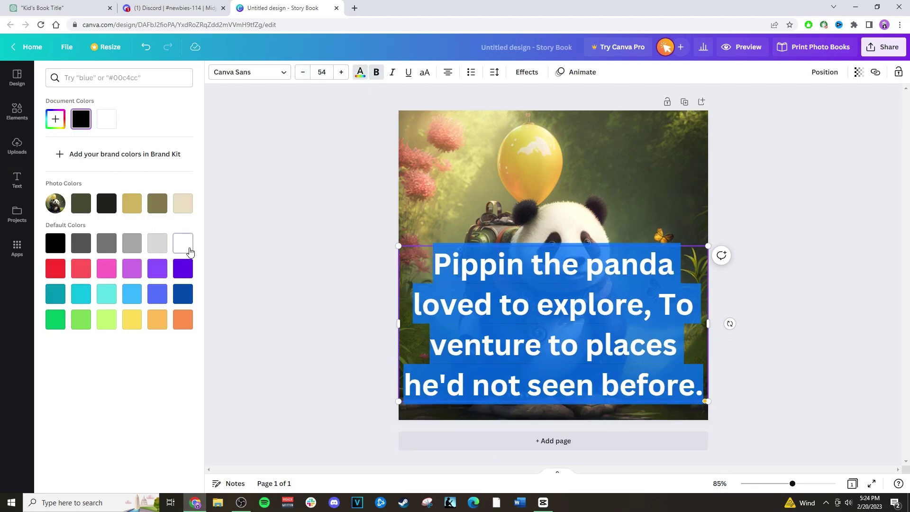
pyautogui.click(303, 72)
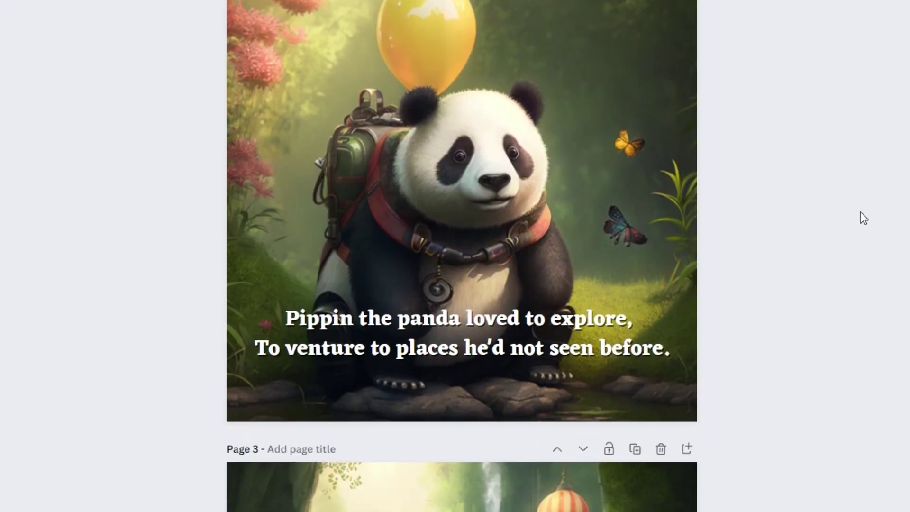
# Review the six storybook pages and bring up the Download options under Share
pyautogui.scroll(-10, 860, 213)
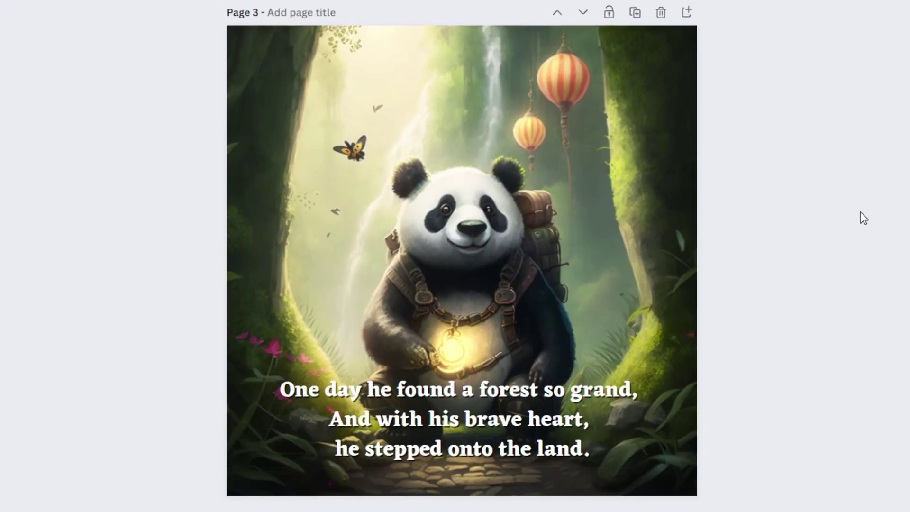
pyautogui.scroll(-8, 860, 212)
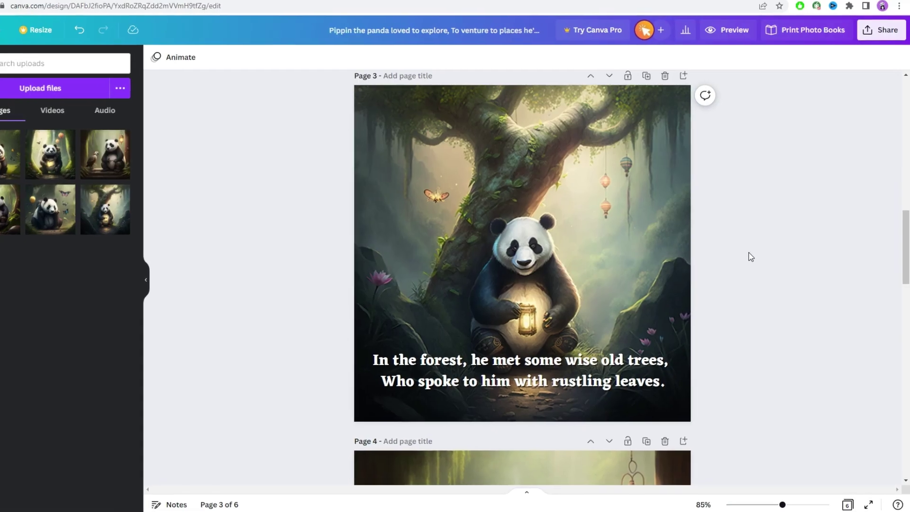
pyautogui.click(880, 29)
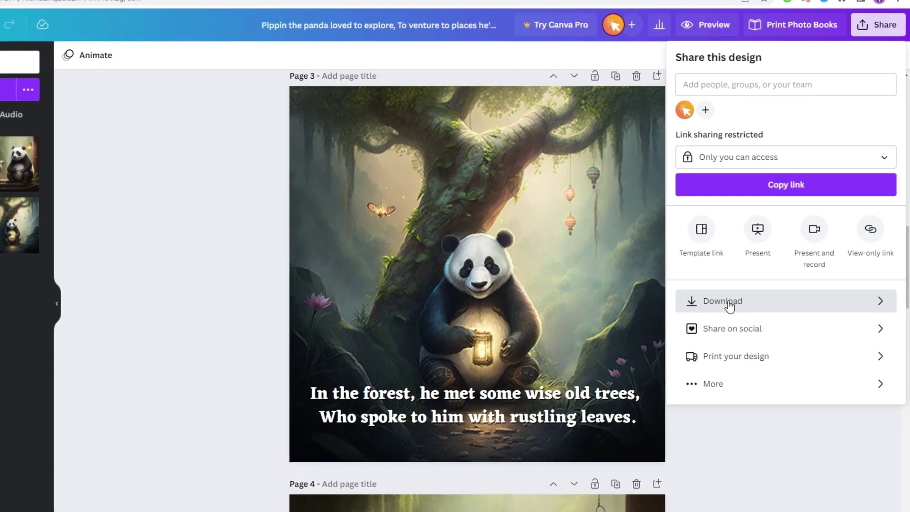
pyautogui.click(743, 288)
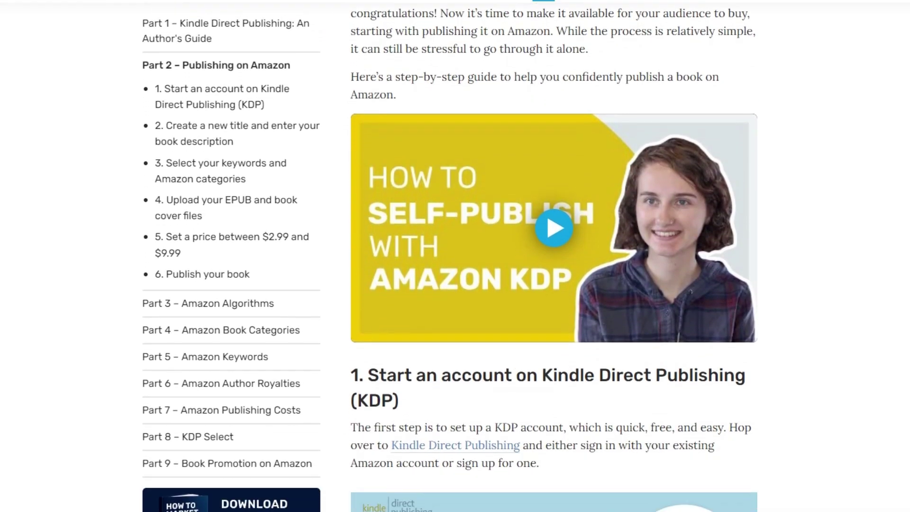
pyautogui.scroll(-5, 553, 255)
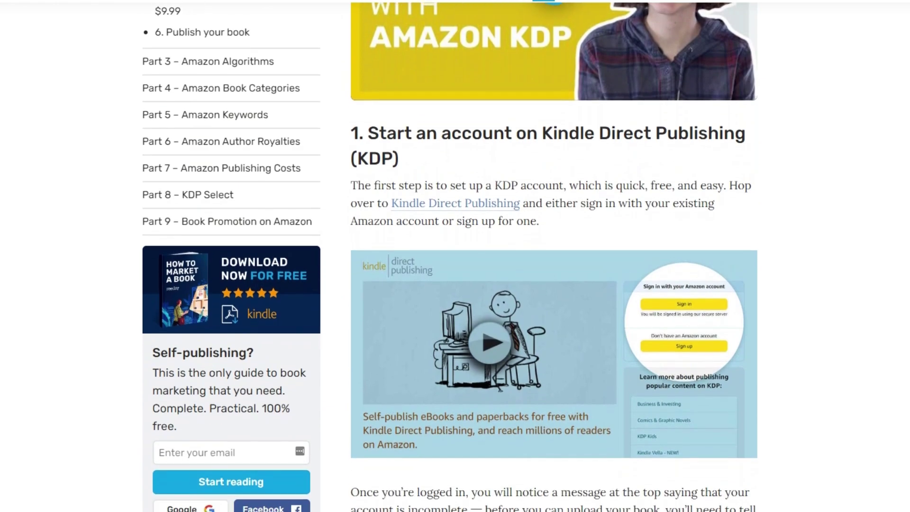
pyautogui.scroll(-3, 554, 256)
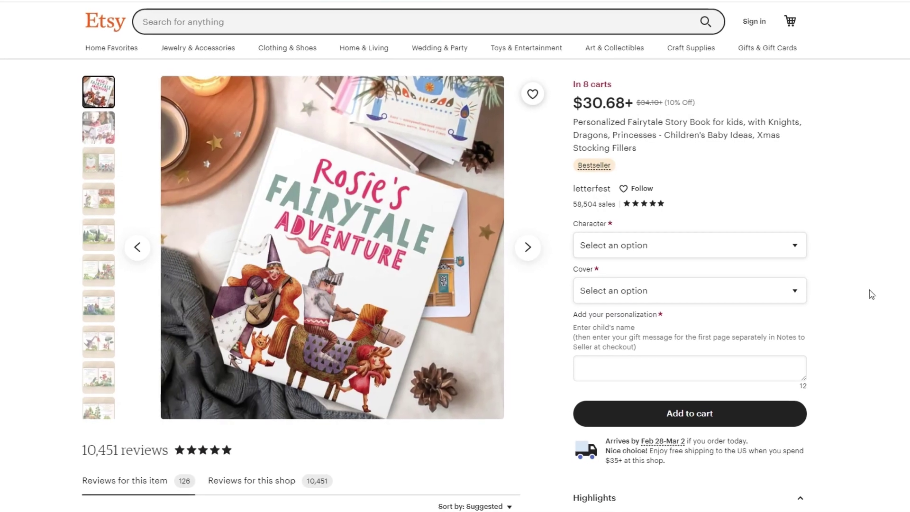
# Set the Etsy storybook listing's Character option to boy, then move on to Vistaprint's Custom Photo Books page
pyautogui.click(777, 246)
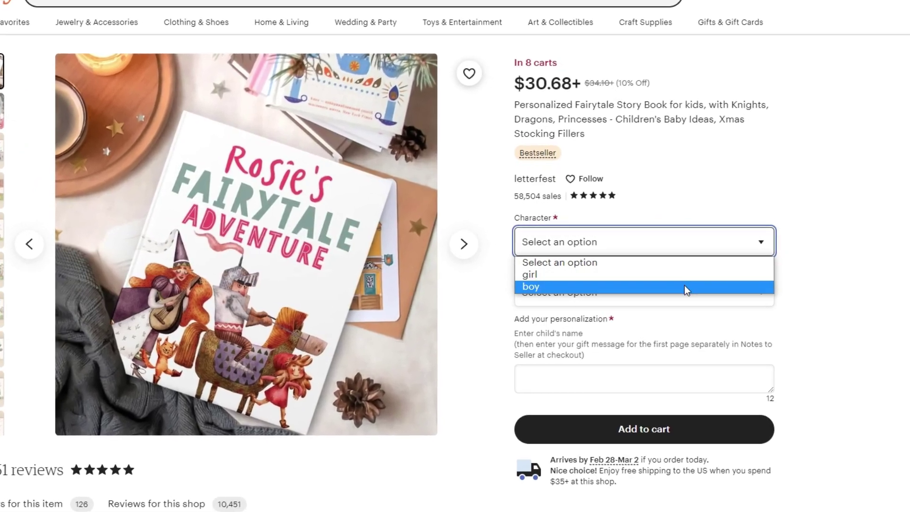
pyautogui.click(699, 285)
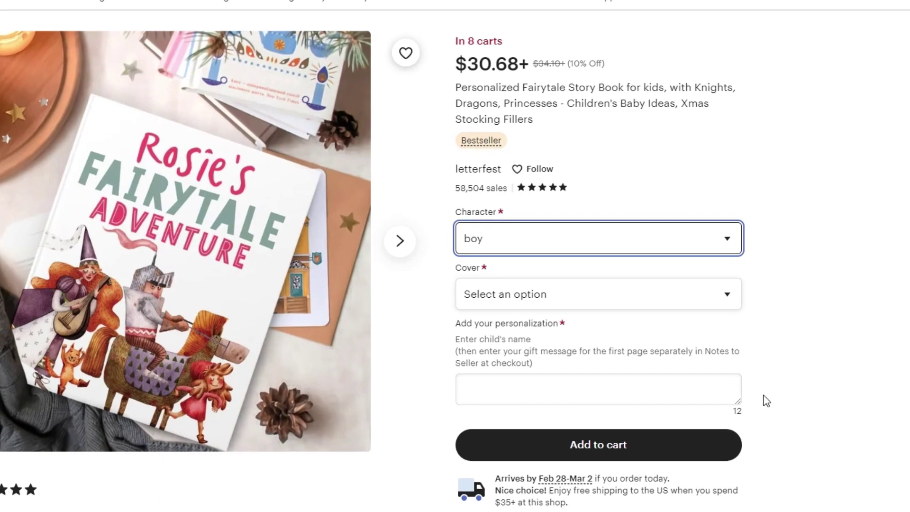
pyautogui.click(773, 402)
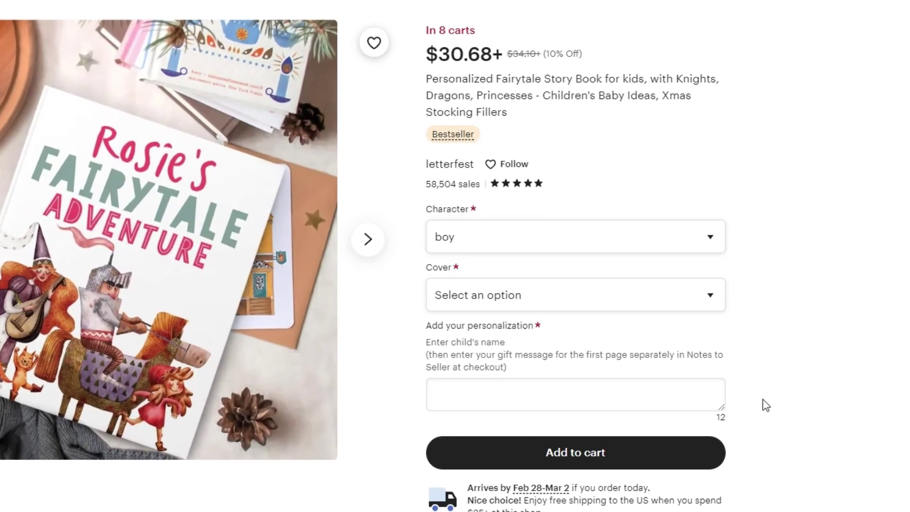